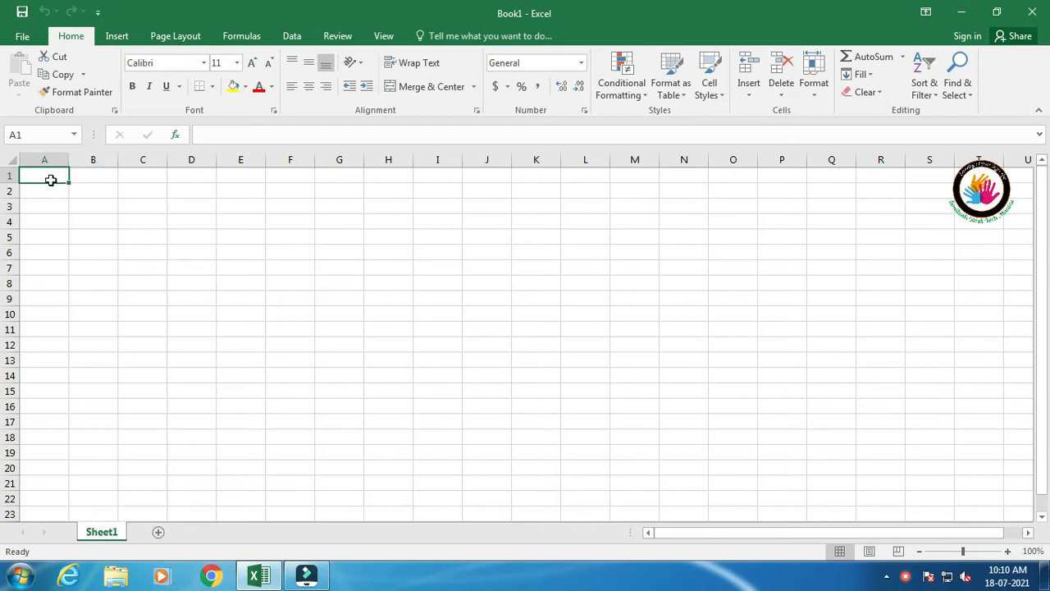
Enter the headings S.NO, NAME, SUB1, SUB2 and SUB3 in cells A1 to E1.
click(49, 180)
text(S.NI)
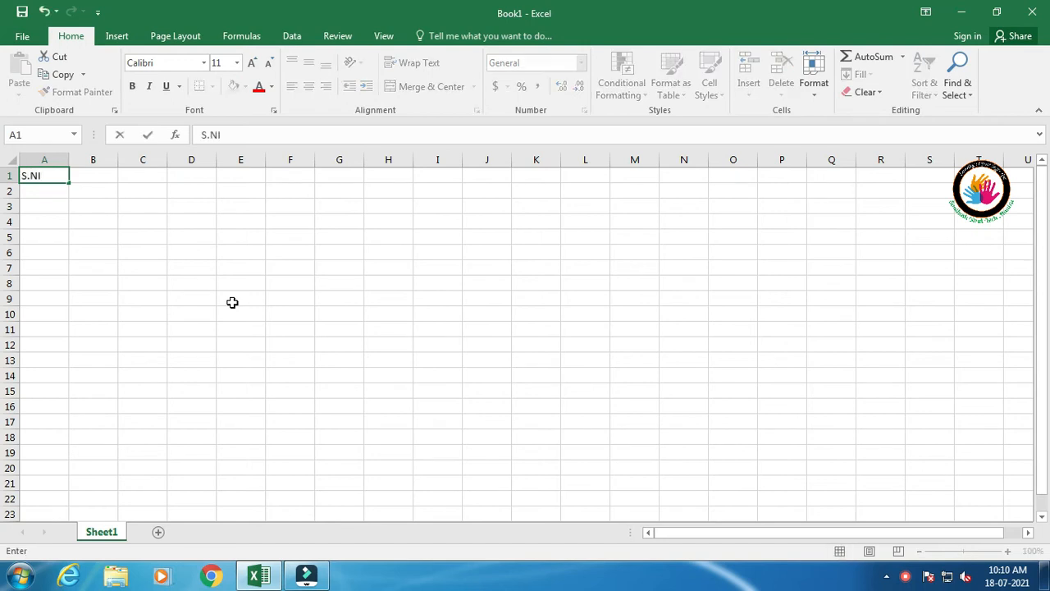
key(BackSpace)
text(O)
key(Tab)
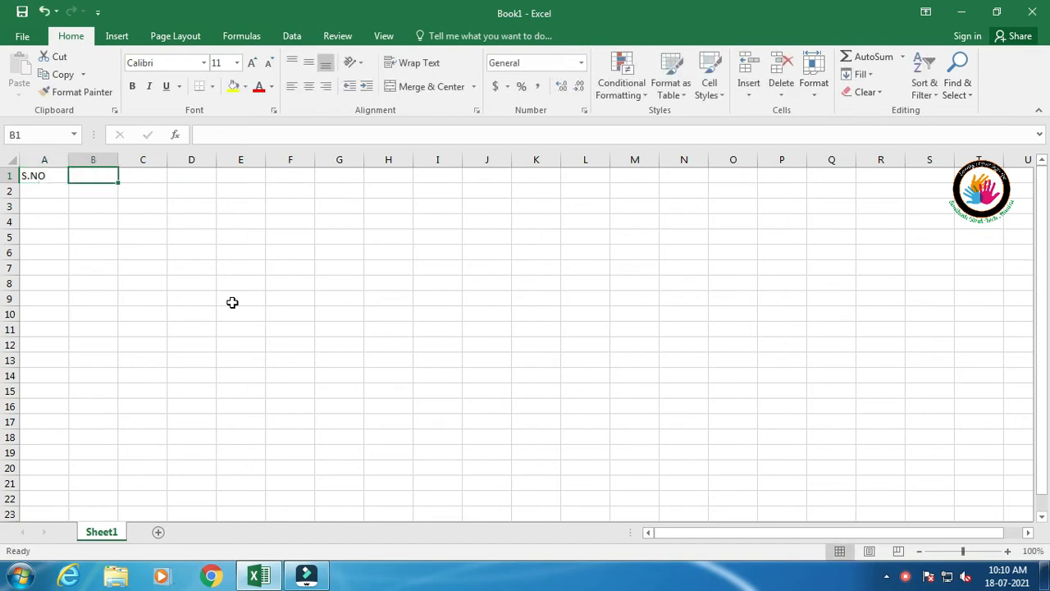
text(NAME)
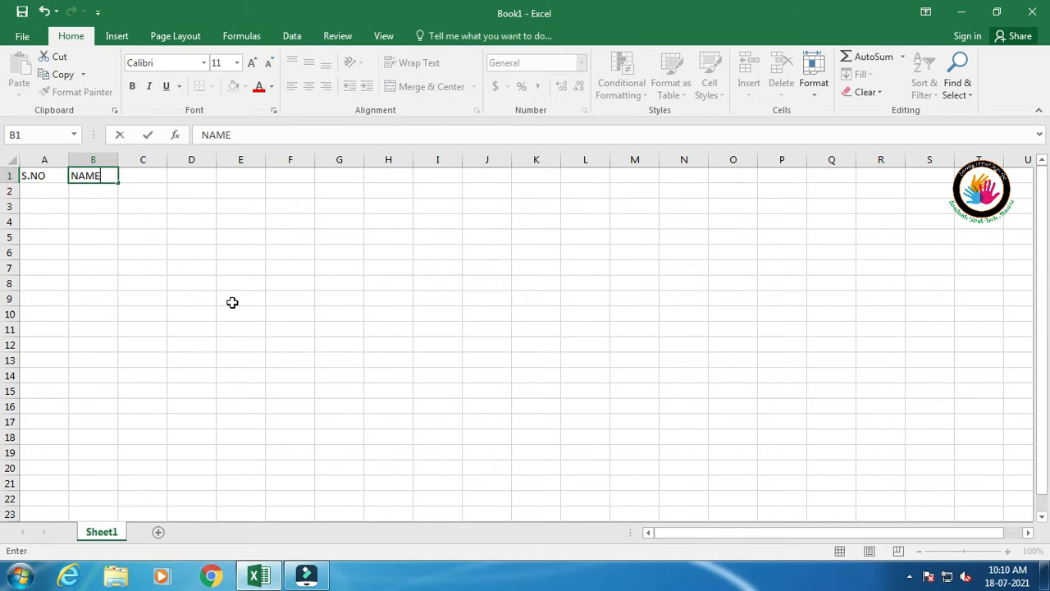
key(Tab)
text(SUB1)
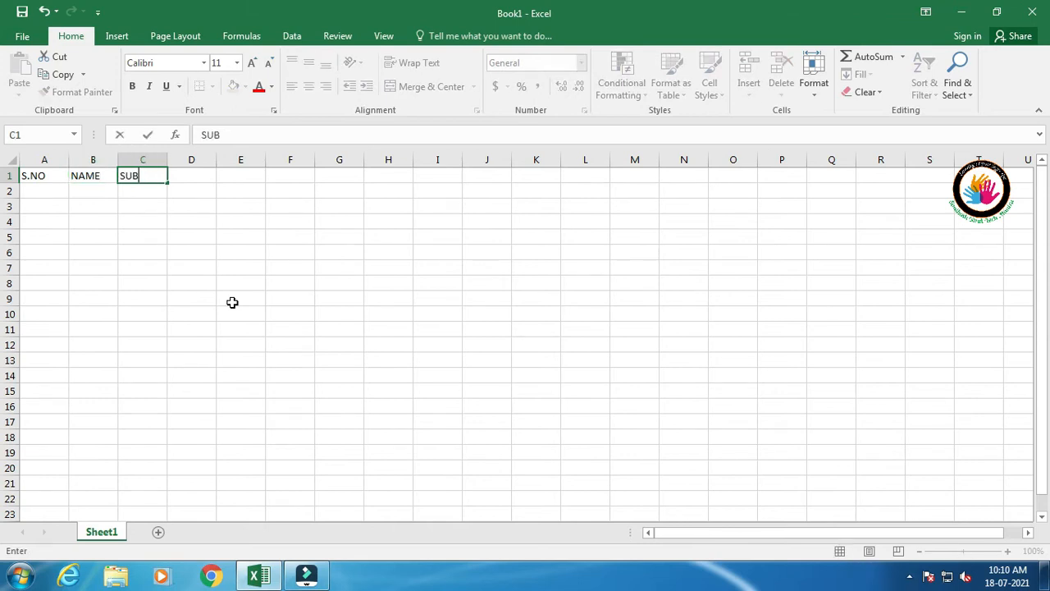
key(Tab)
text(SUB2)
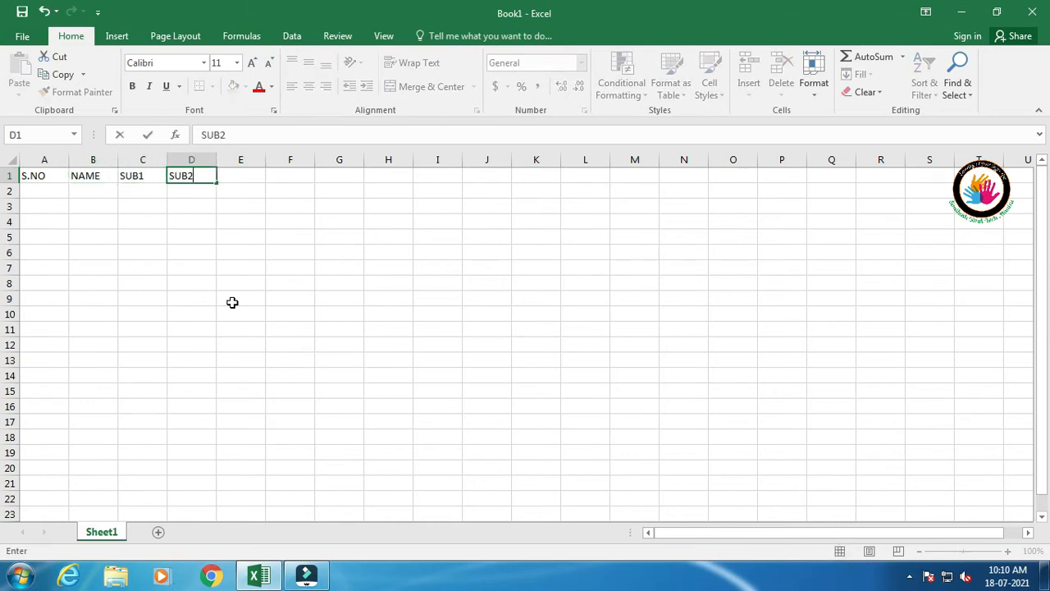
key(Tab)
text(SUB3)
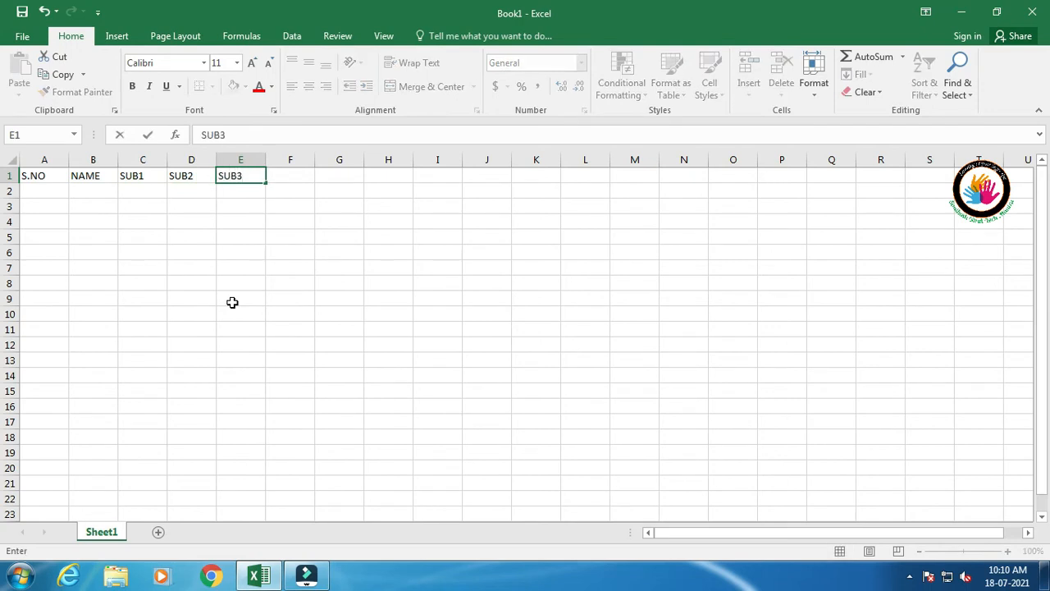
key(Return)
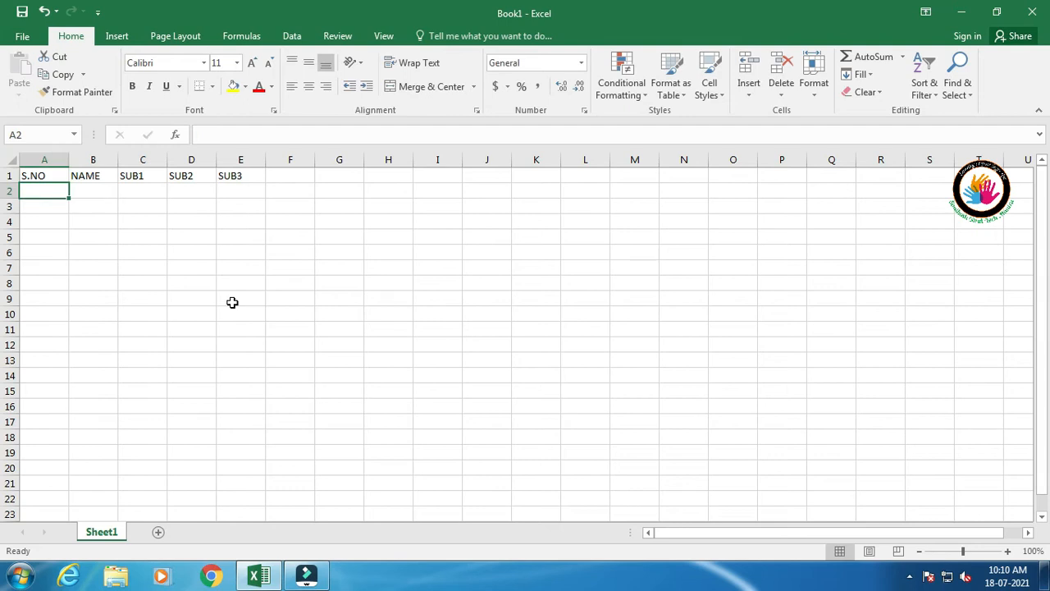
text(1)
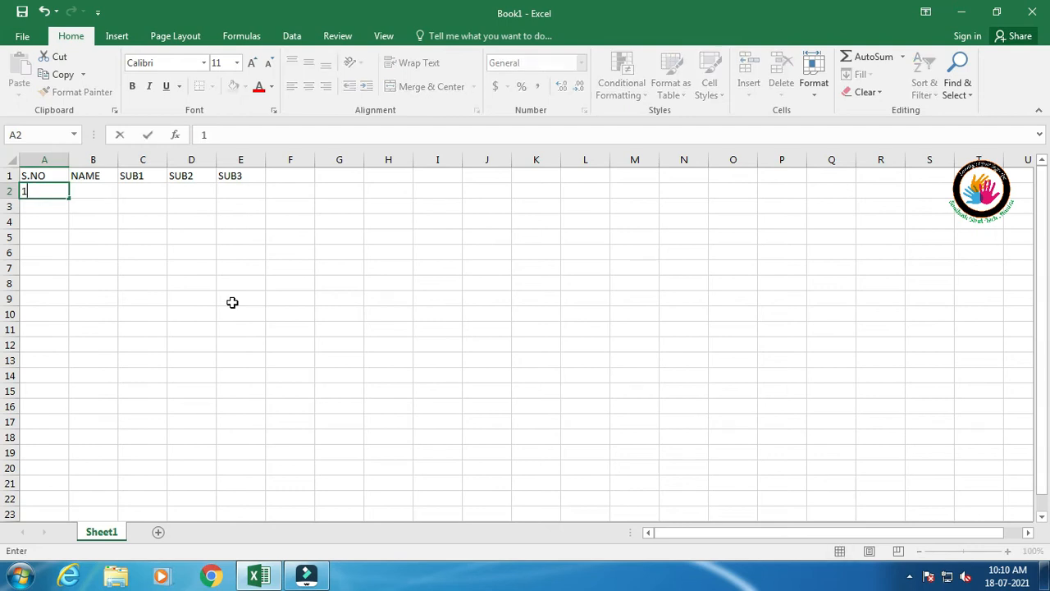
key(Escape)
key(Tab)
key(Tab)
key(Tab)
key(Tab)
key(Tab)
key(Tab)
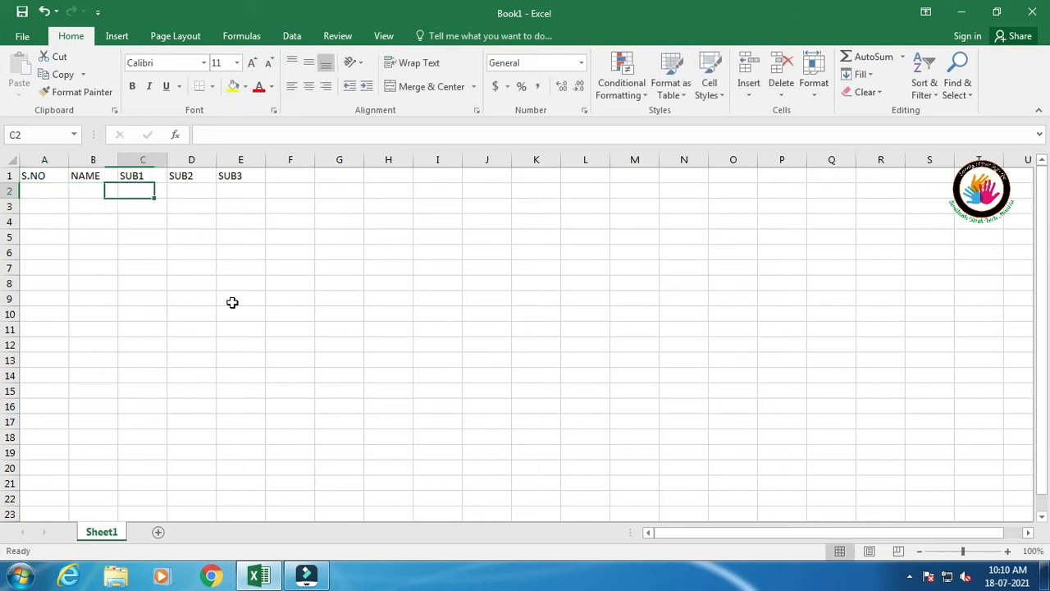
key(Down)
key(Down)
key(Down)
key(Down)
key(Down)
key(Down)
key(Down)
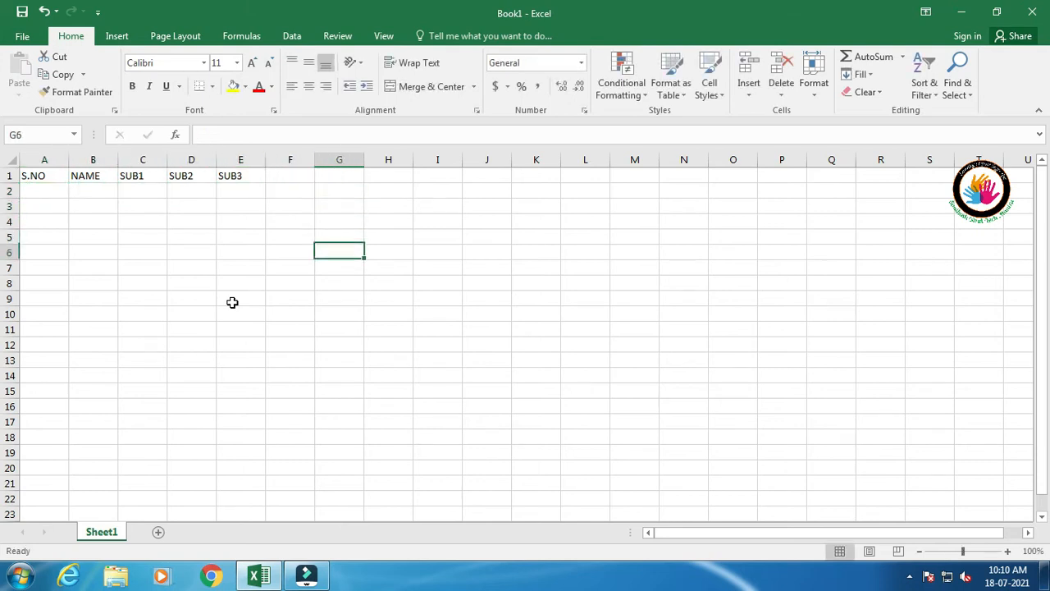
key(Up)
key(Up)
key(Up)
key(Up)
key(Up)
key(Left)
key(Left)
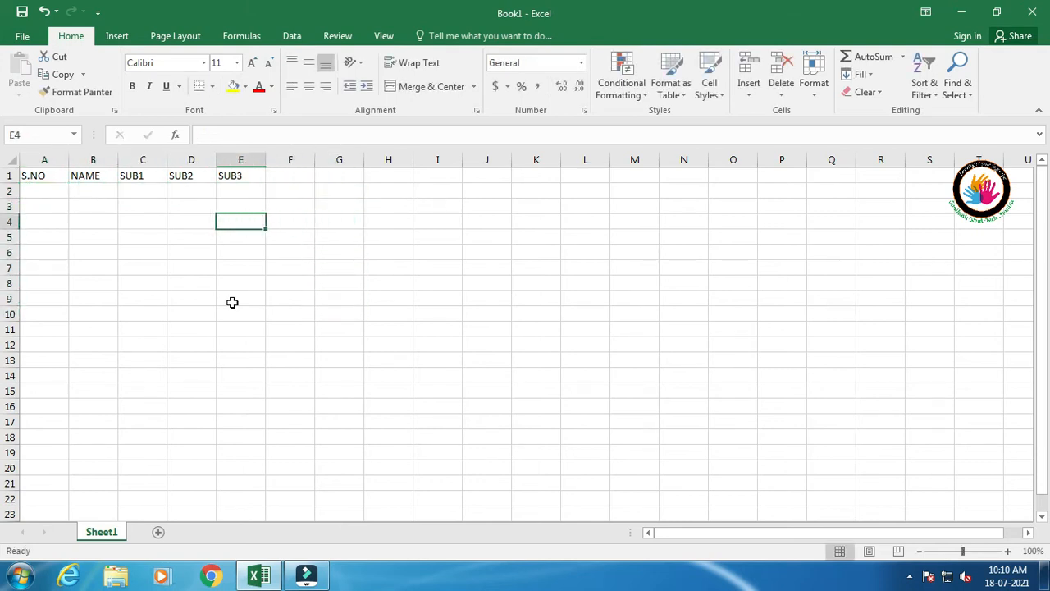
key(Left)
key(Left)
key(Left)
key(Right)
key(Right)
key(Right)
key(Right)
key(Right)
key(Right)
key(Right)
key(Right)
key(Right)
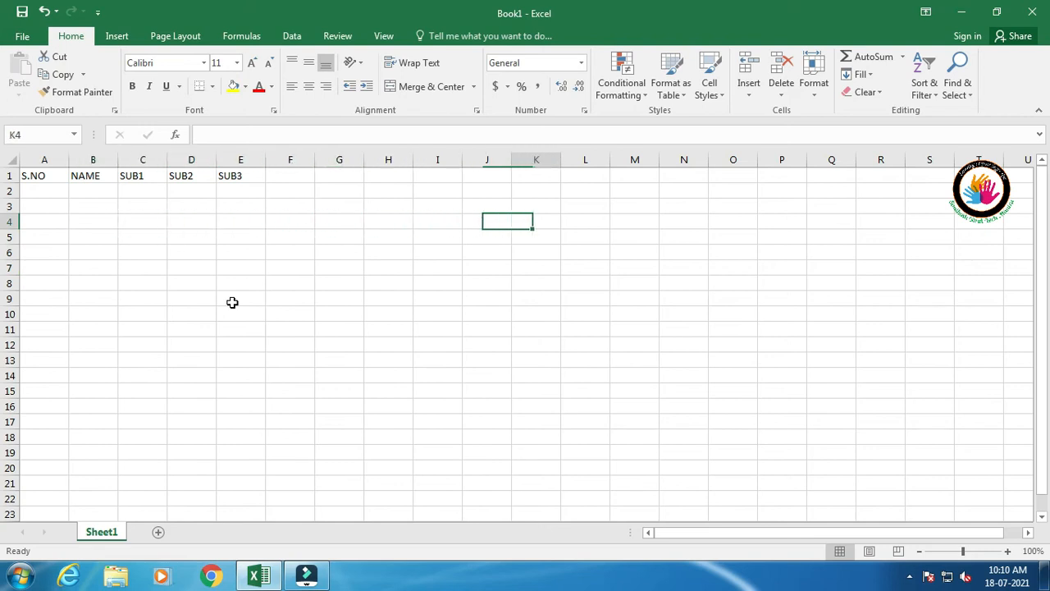
key(Left)
key(Left)
key(Left)
key(Down)
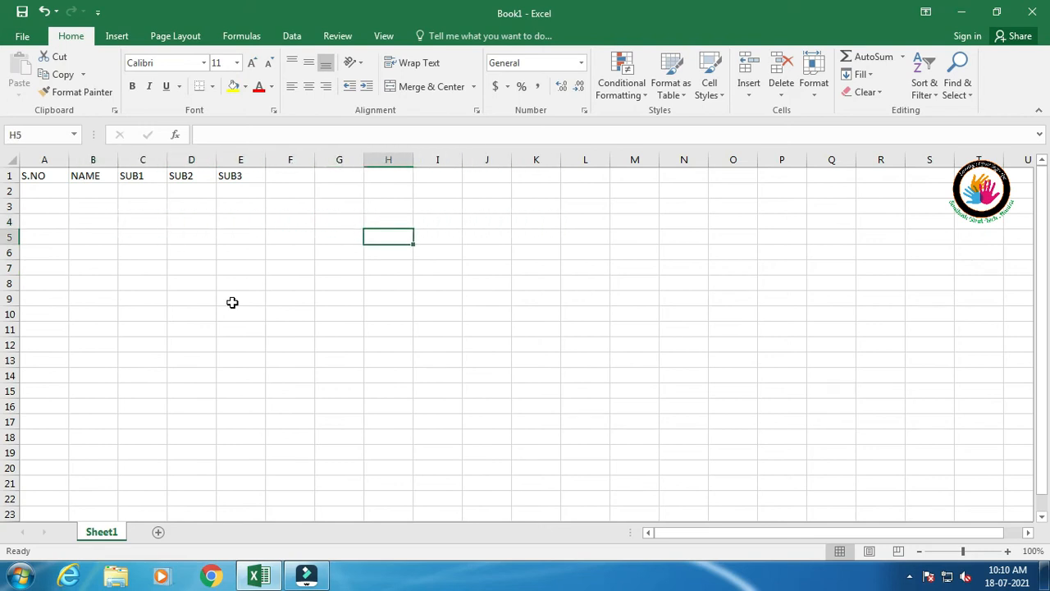
key(Left)
key(Left)
key(Left)
key(Down)
key(Down)
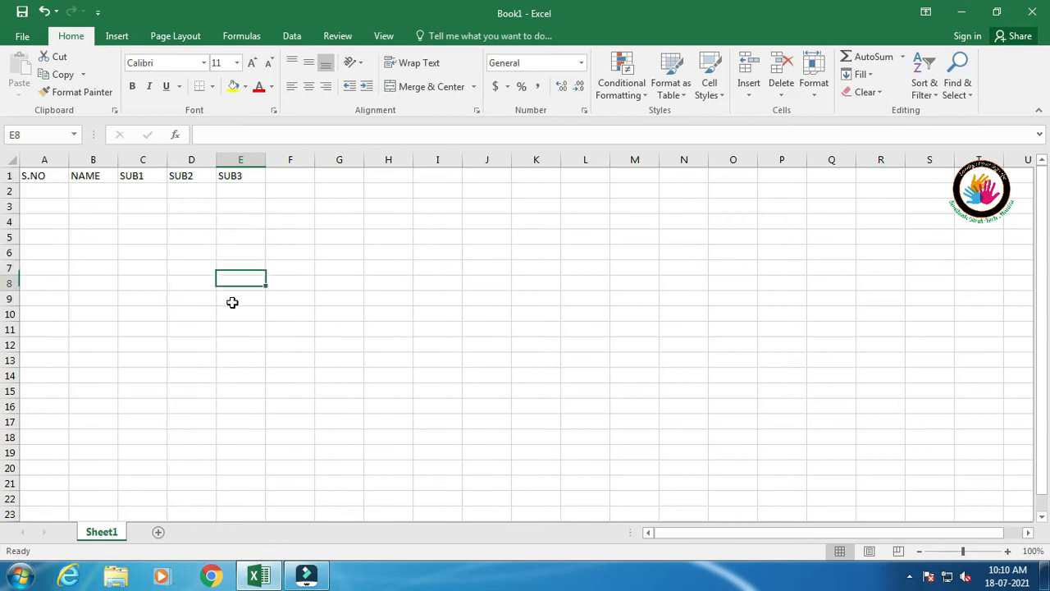
key(Up)
key(Up)
key(Up)
key(Up)
key(Up)
key(Up)
key(Left)
key(Left)
key(Left)
key(Left)
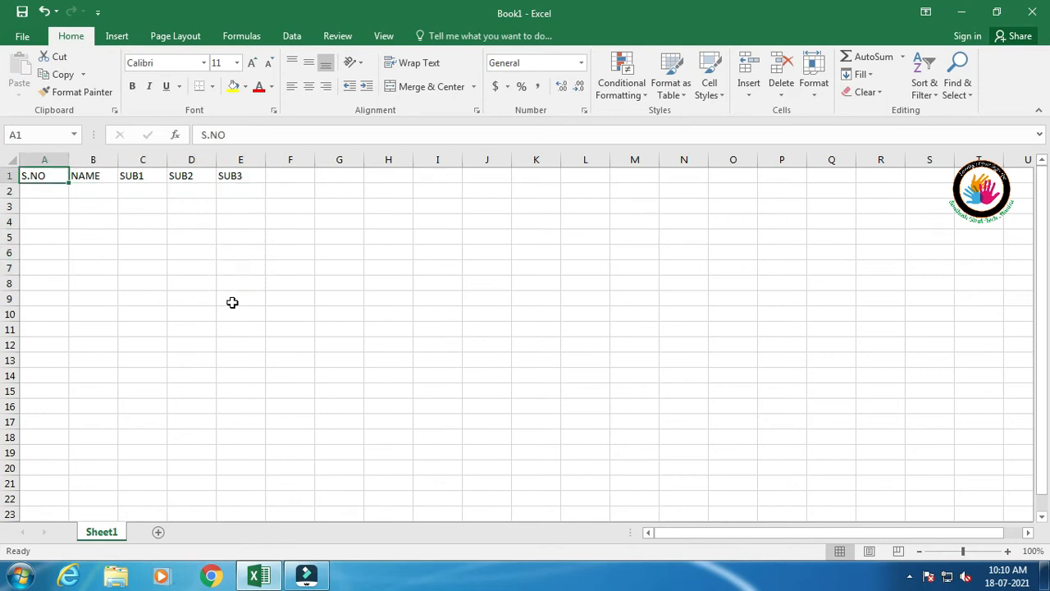
key(Down)
Enter serial number 1, the first student's name and SUB1 mark 78 in row 2.
text(1)
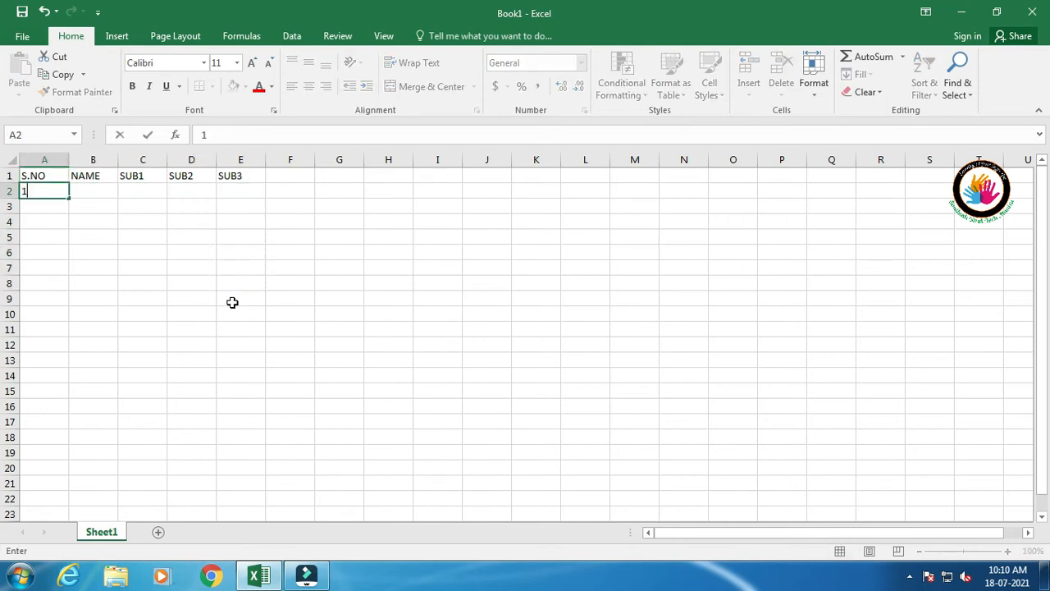
key(Tab)
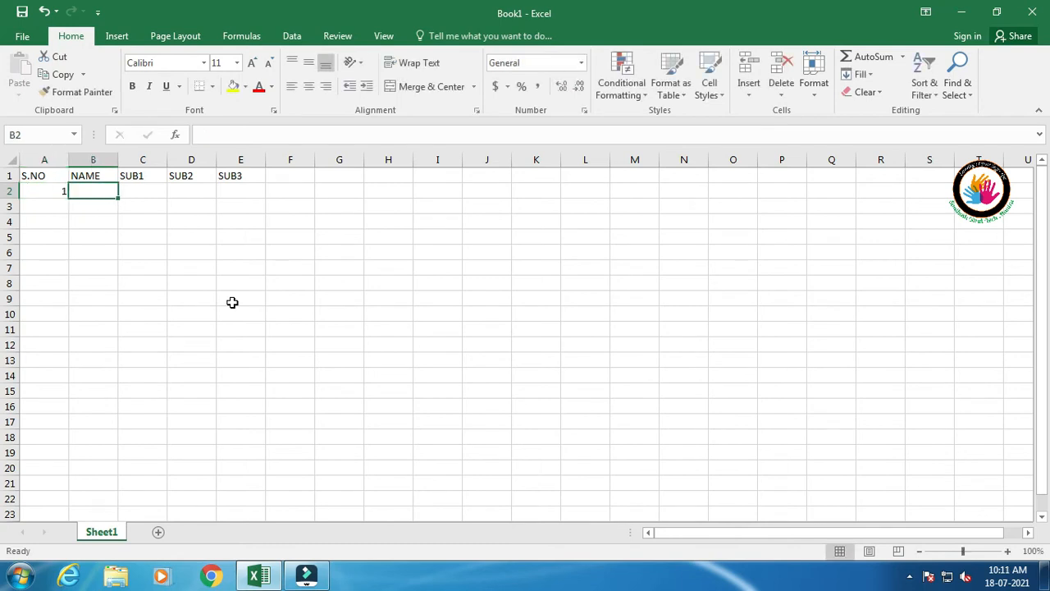
text(SA)
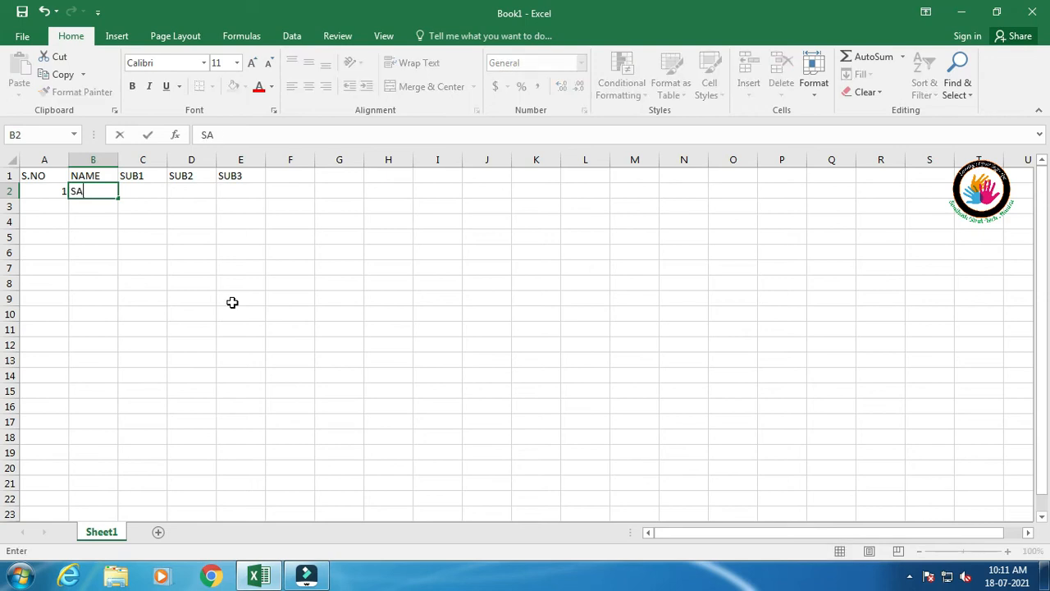
text(NTHOSH KUMAR)
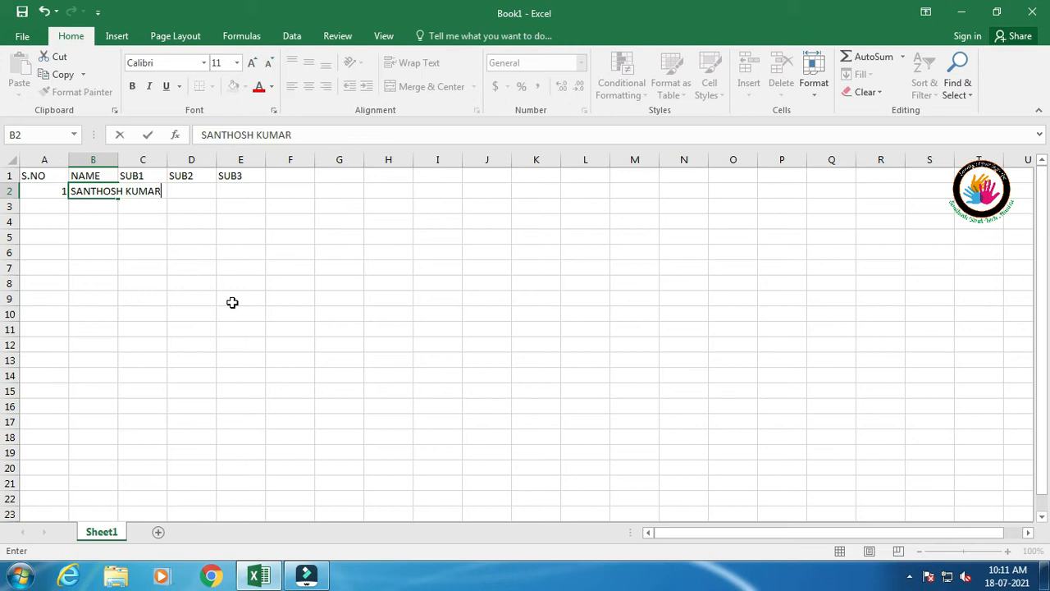
key(Tab)
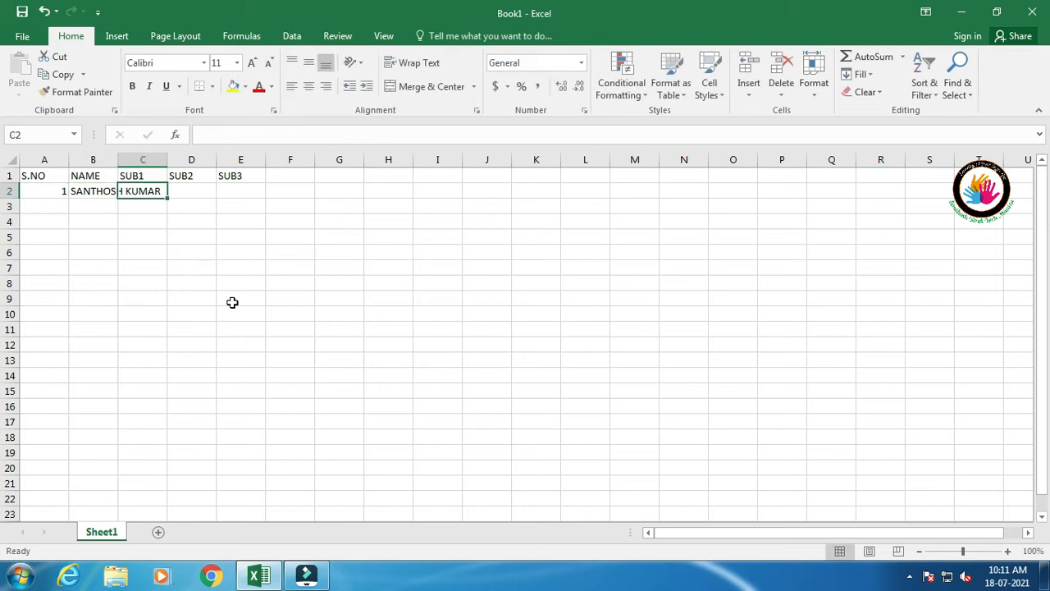
text(78)
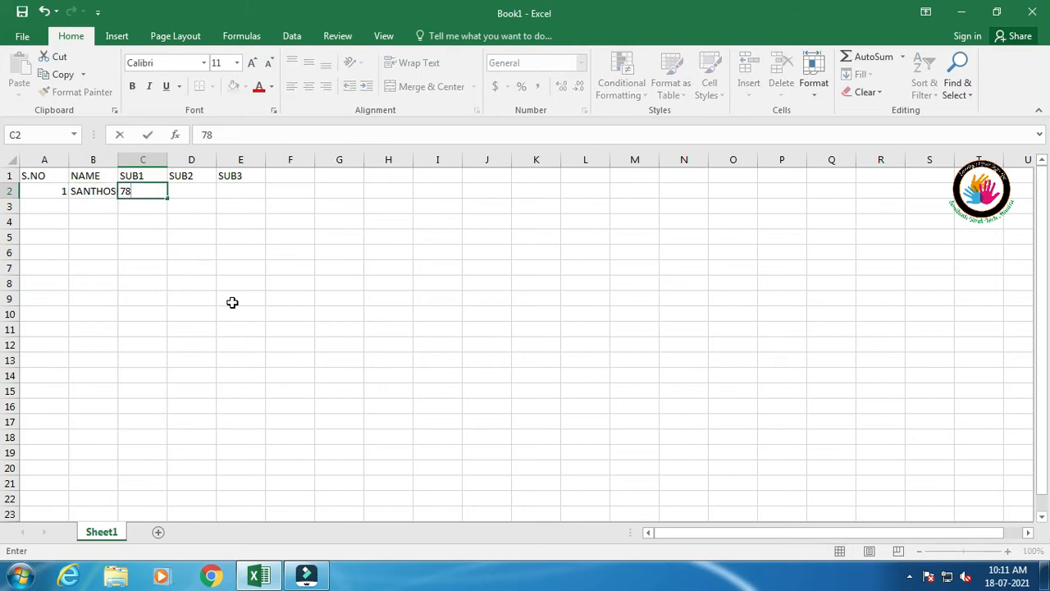
key(Tab)
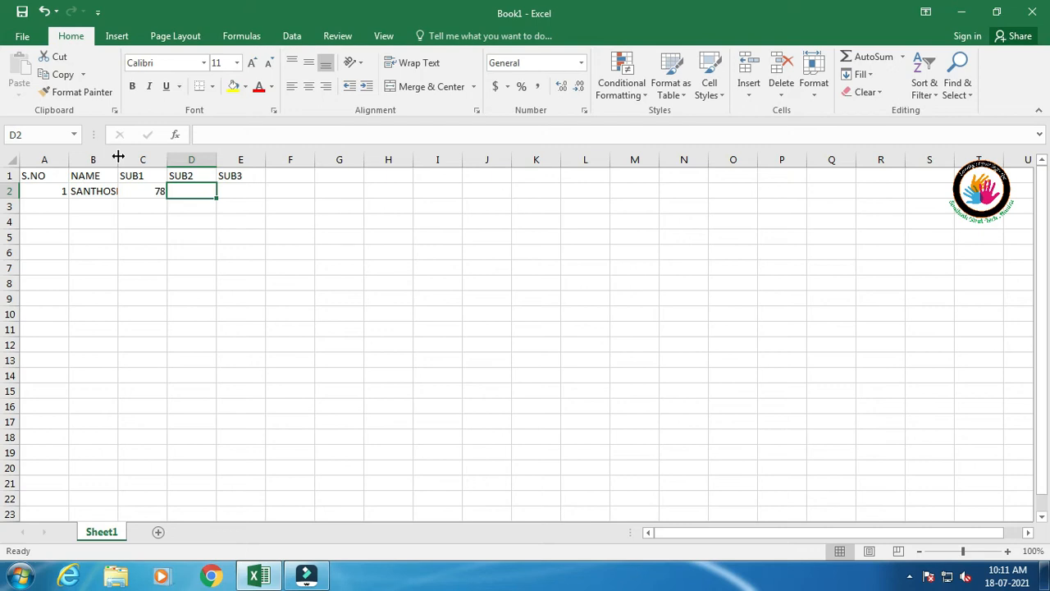
Widen column B to fit the name, then enter marks 75 and 98 in D2 and E2.
drag(118, 156, 182, 163)
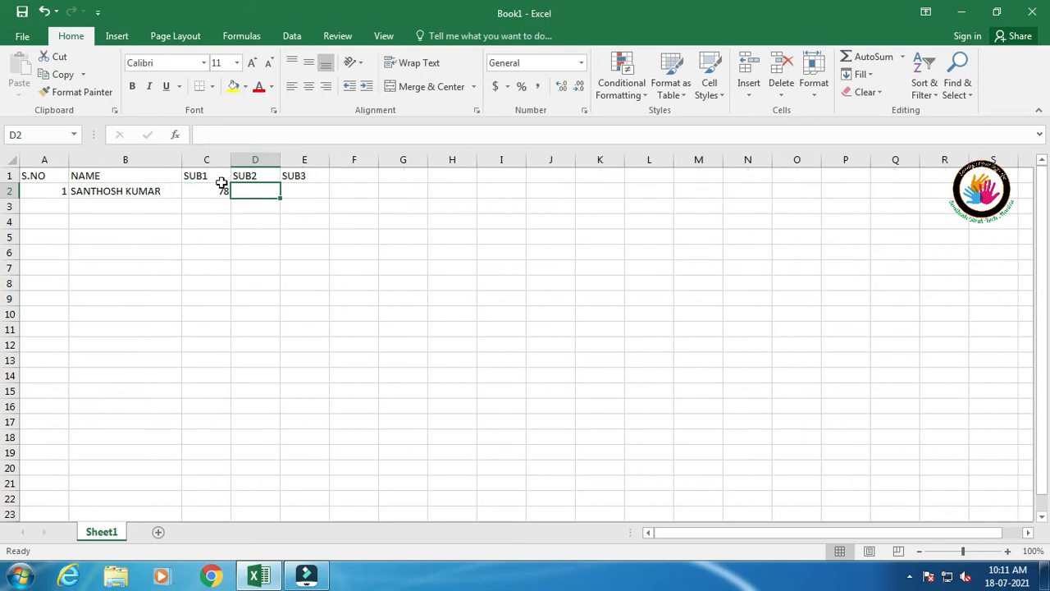
mouse_move(187, 160)
mouse_down()
mouse_move(93, 160)
mouse_move(184, 162)
mouse_up()
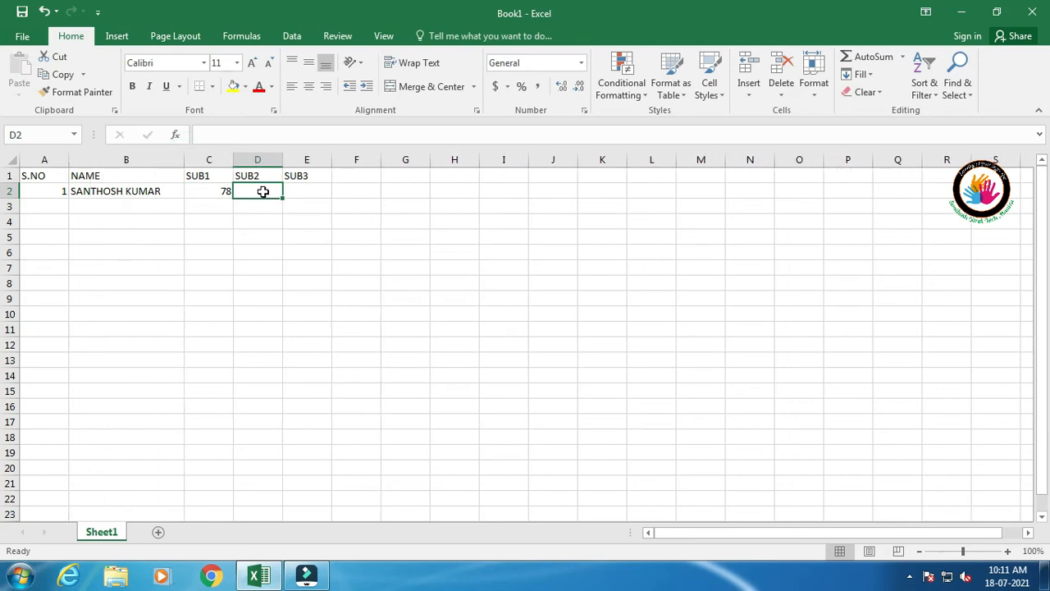
text(75)
key(Tab)
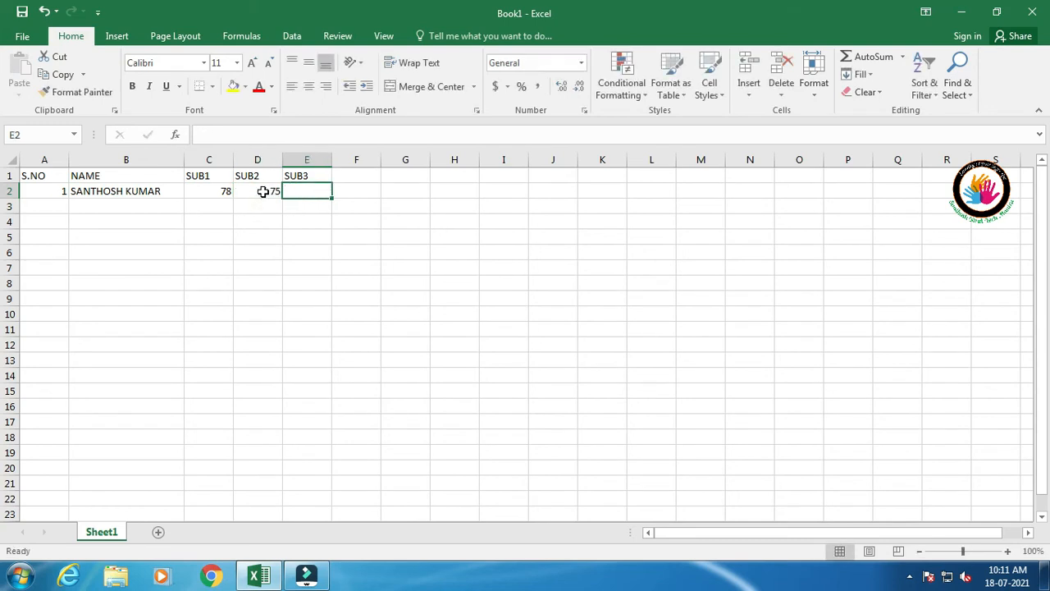
text(98\)
key(Return)
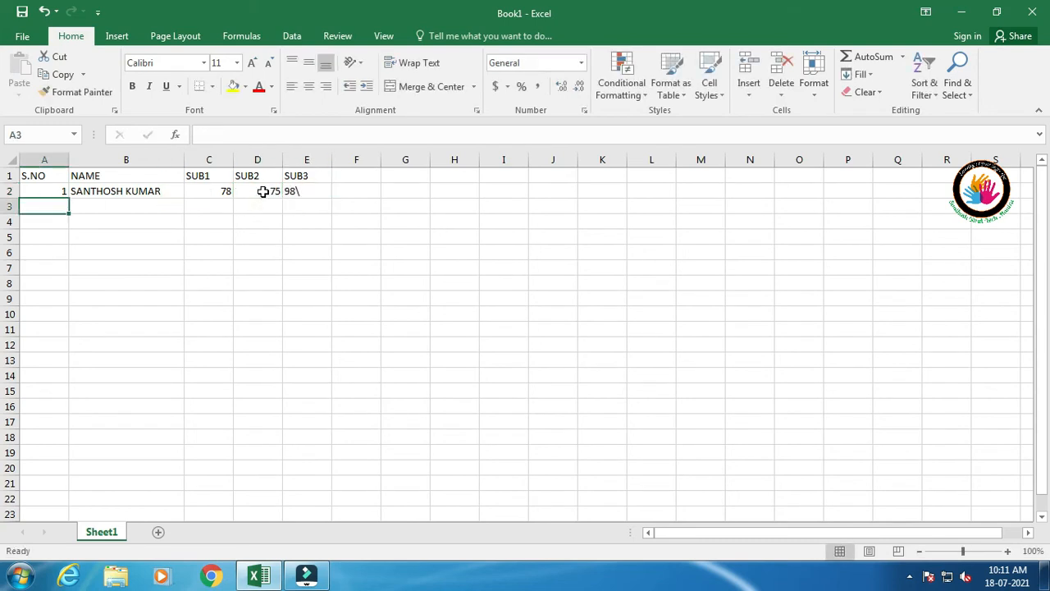
Remove the stray backslash from cell E2 so it reads 98.
click(297, 190)
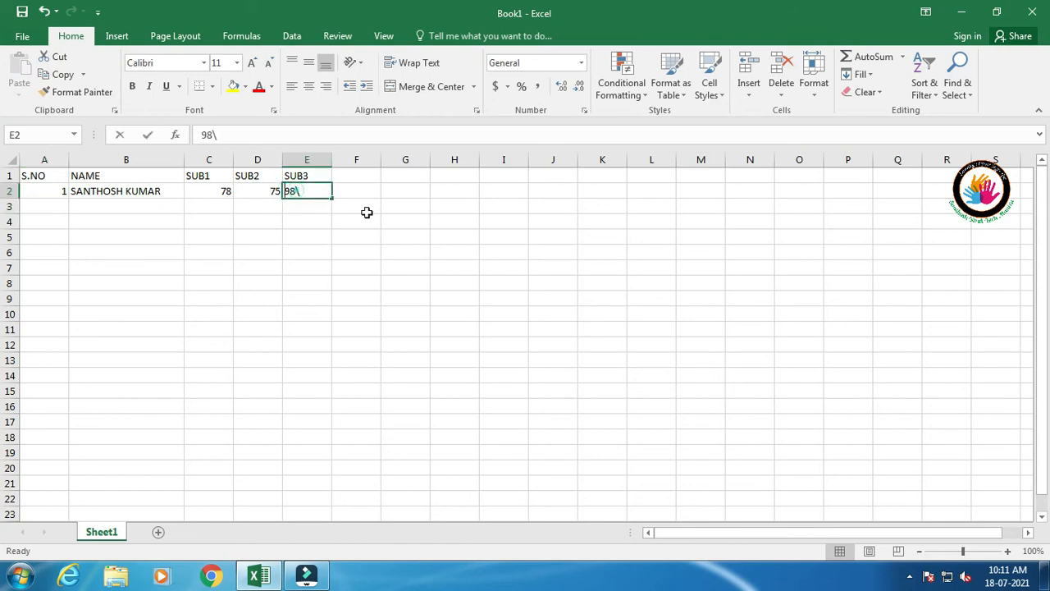
key(F2)
key(BackSpace)
key(Return)
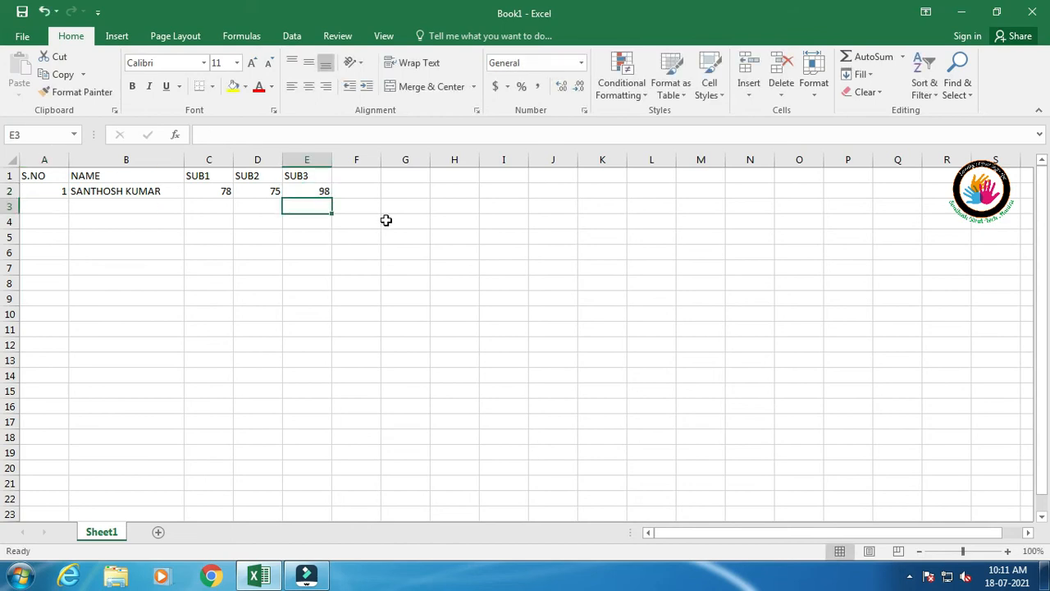
key(Left)
key(Left)
key(Left)
key(Left)
Enter record 2 in row 3: serial 2, the student's name, and marks 96, 85, 74.
text(2)
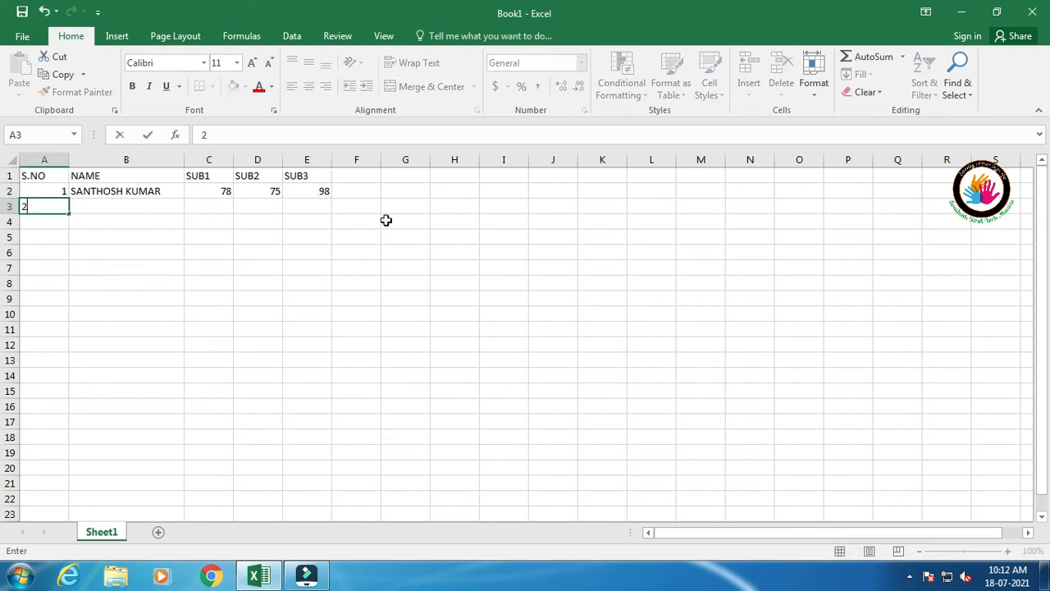
key(Tab)
text(HAR)
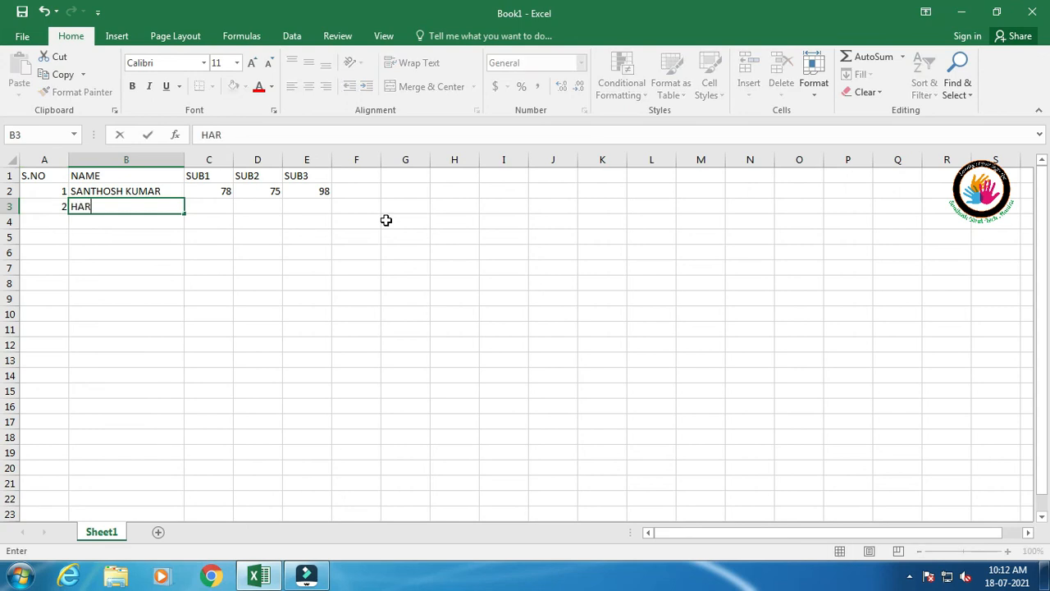
text(ISH KUMAR)
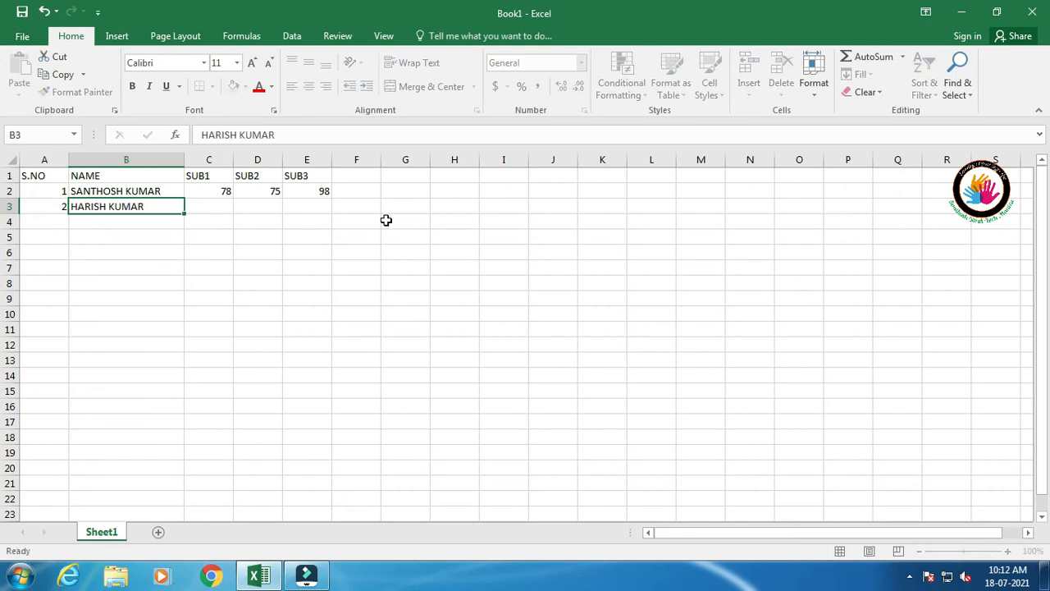
key(Tab)
text(96)
key(Tab)
text(85)
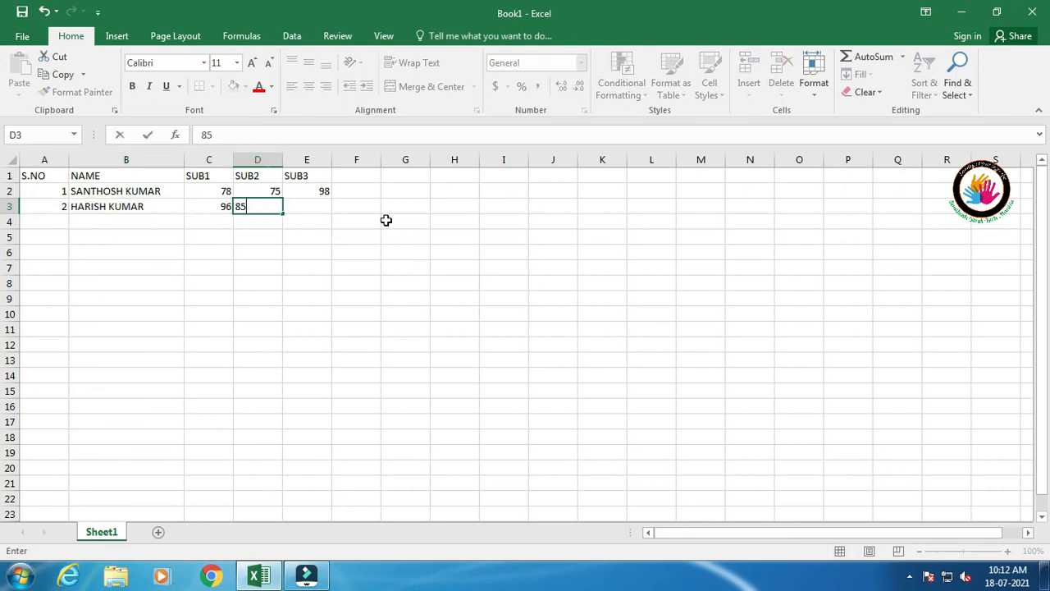
key(Tab)
text(74)
key(Return)
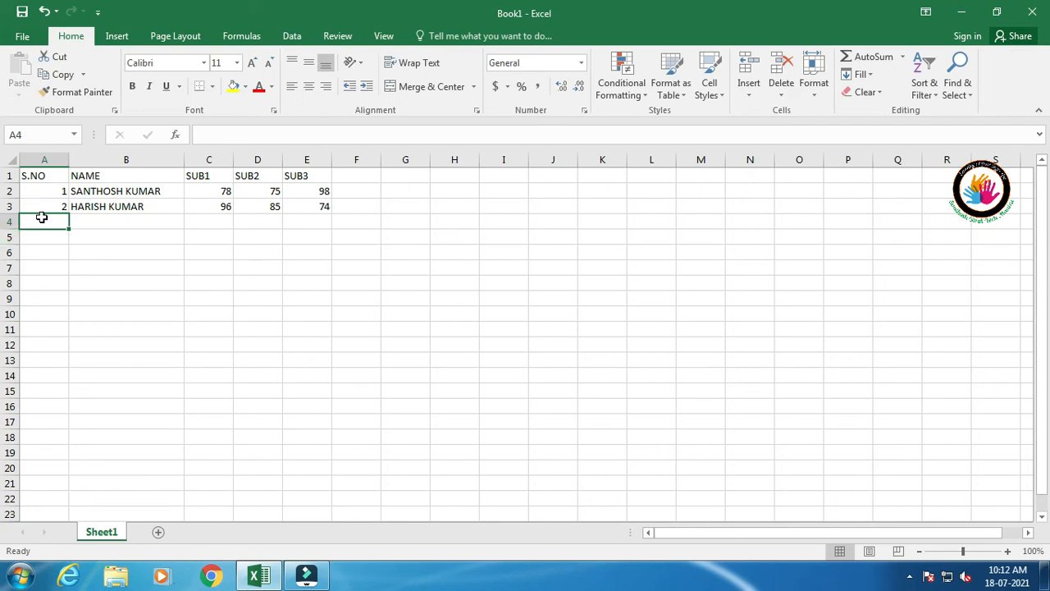
Enter record 3 in row 4: serial 3, the student's name, and marks 75, 96, 85.
text(3)
key(Tab)
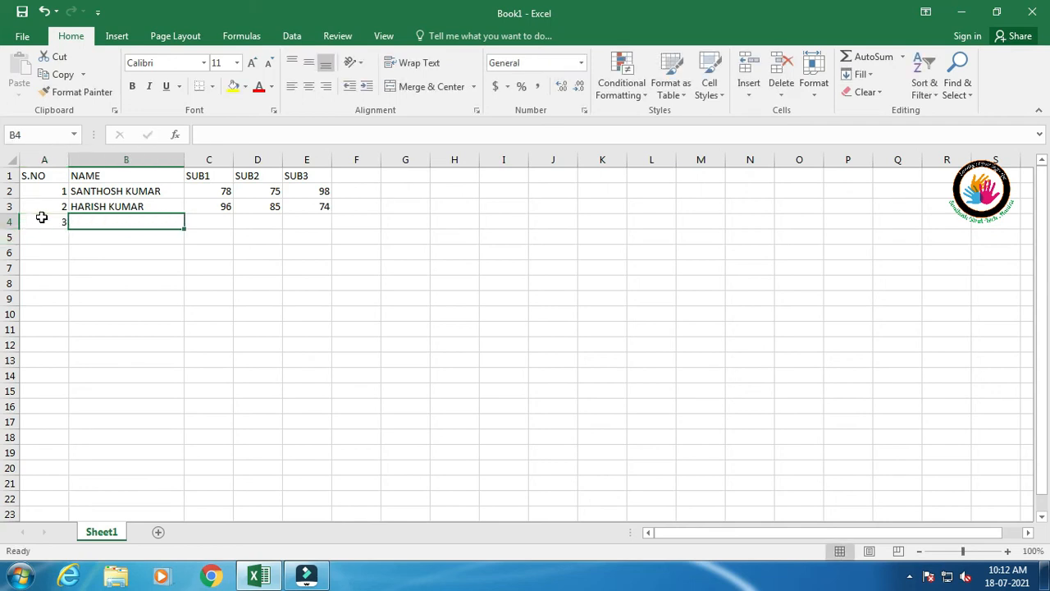
text(JEE)
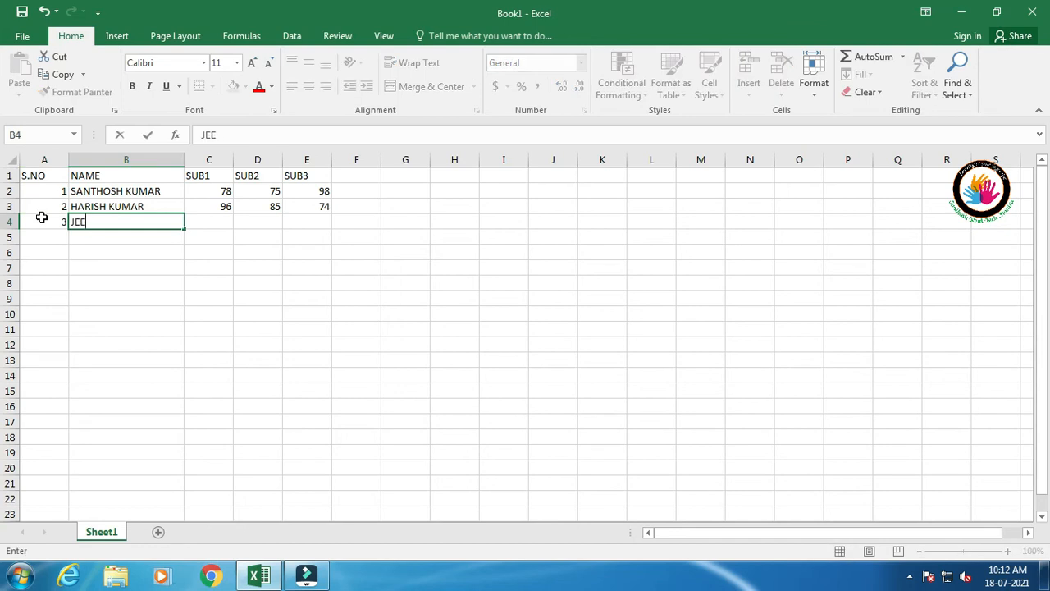
text(VAN KUMAR)
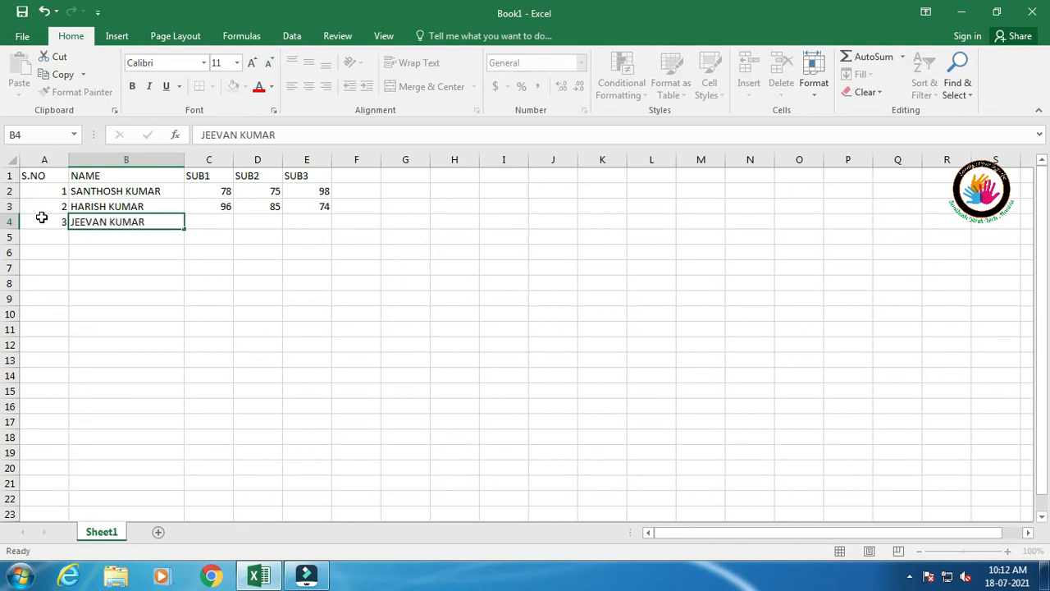
key(Tab)
text(75)
key(Tab)
text(96)
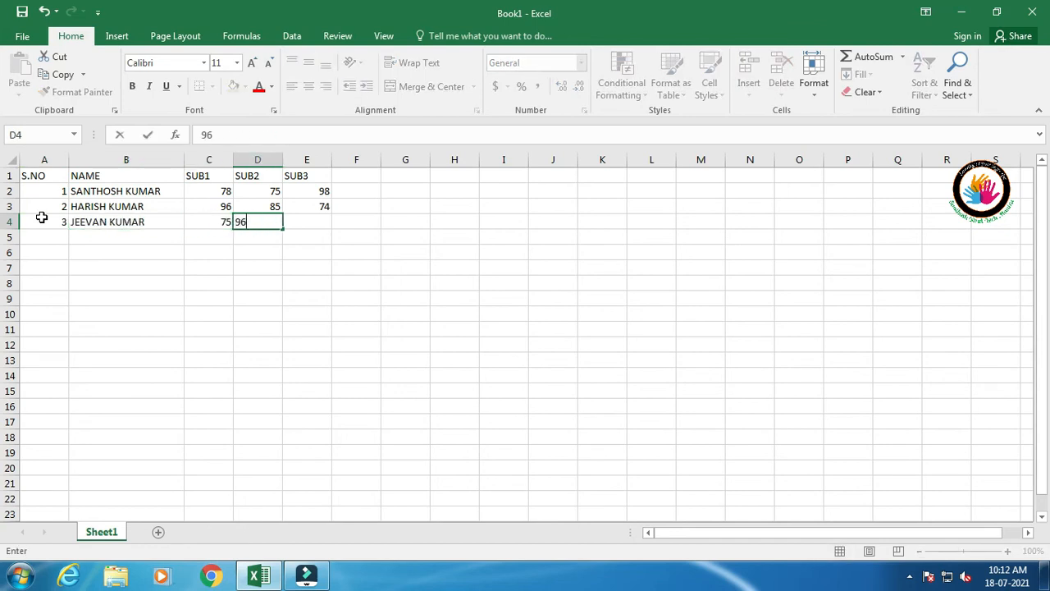
key(Tab)
text(85)
key(ctrl+Return)
key(Tab)
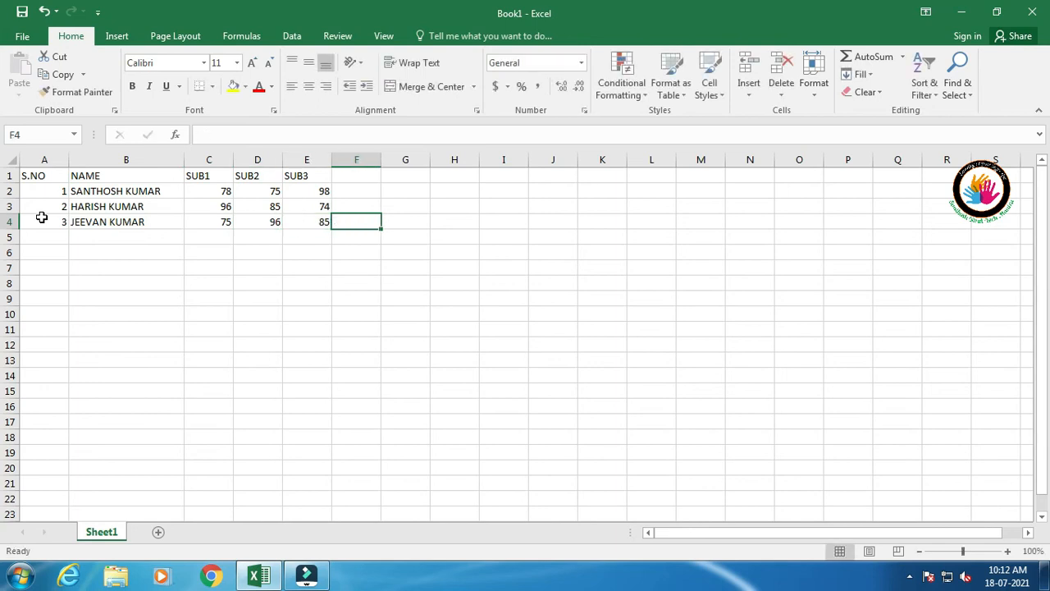
Overwrite the 78 in cell C2 with 89.
click(216, 190)
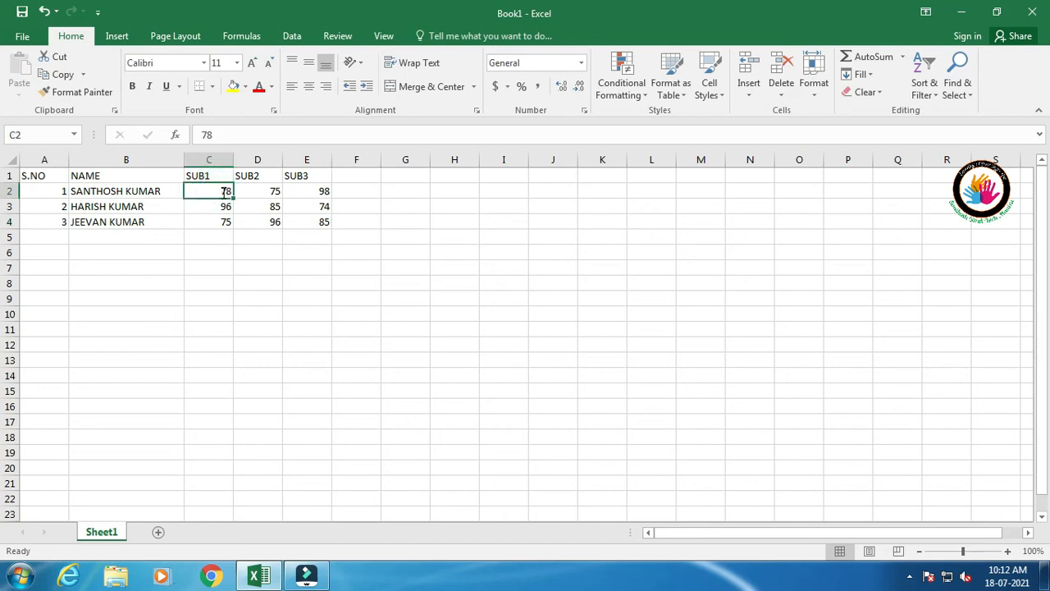
double_click(223, 191)
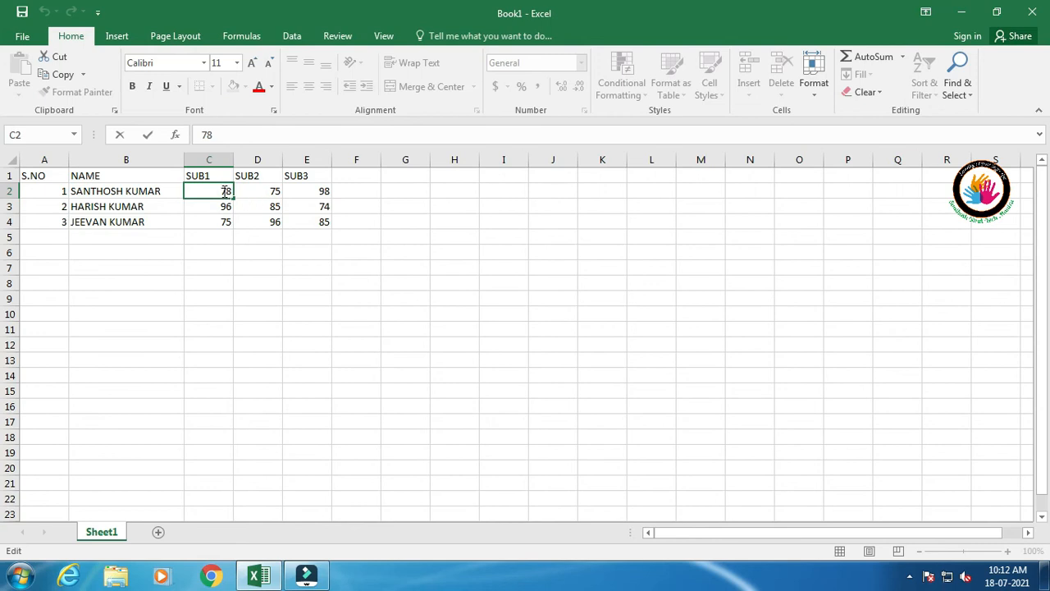
drag(230, 193, 204, 190)
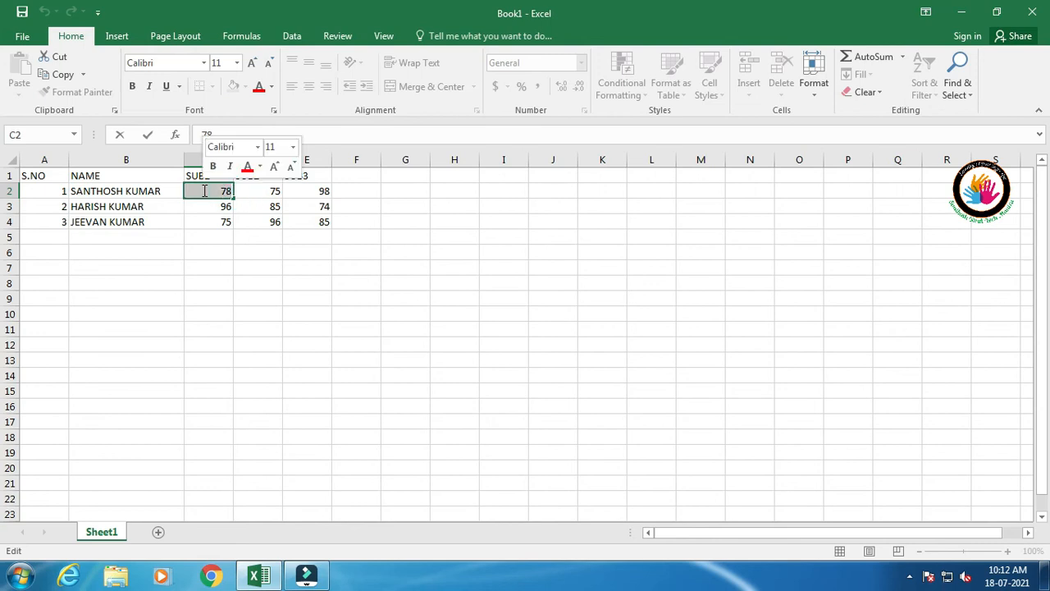
key(Escape)
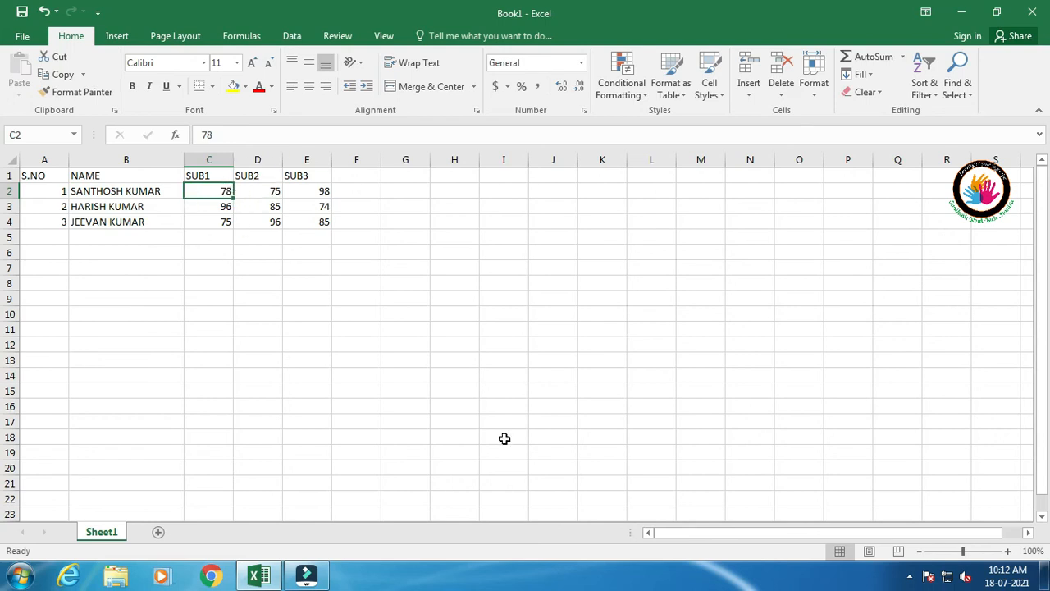
text(89)
key(Return)
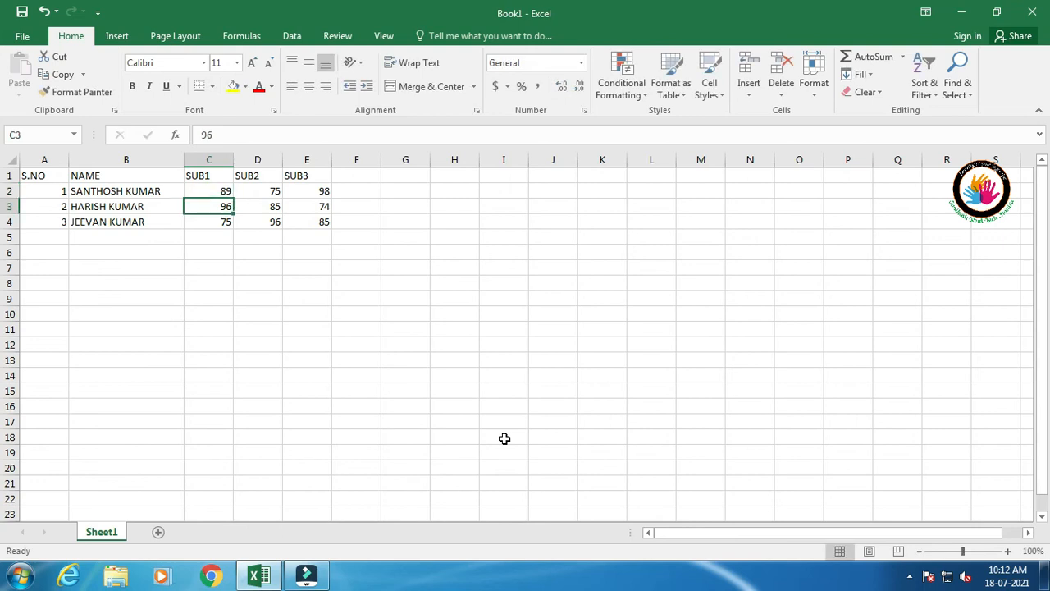
key(Up)
key(Left)
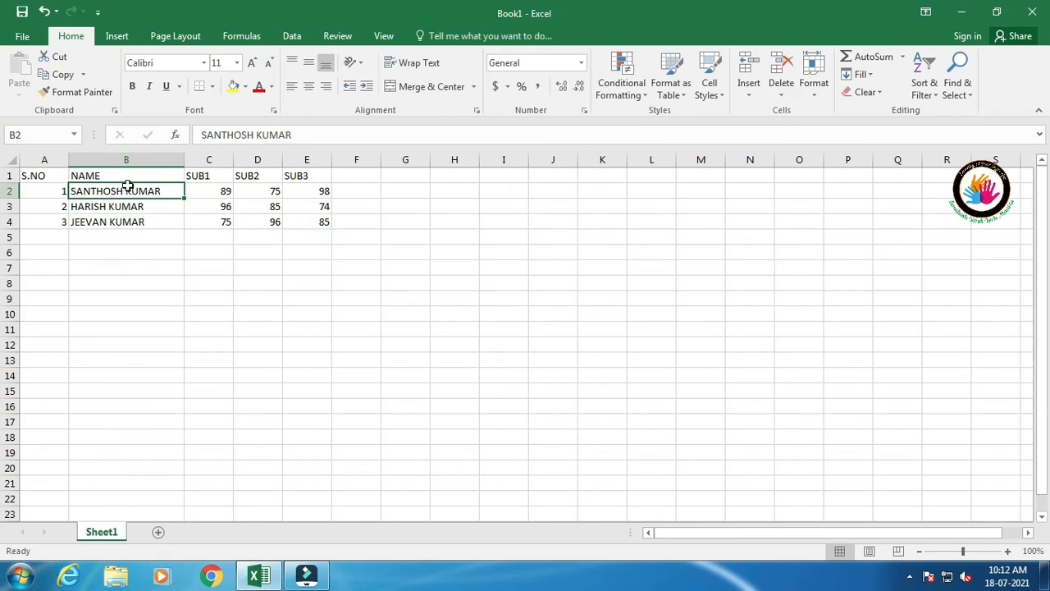
Prefix the first two students' names with the initials K. and G.
double_click(173, 192)
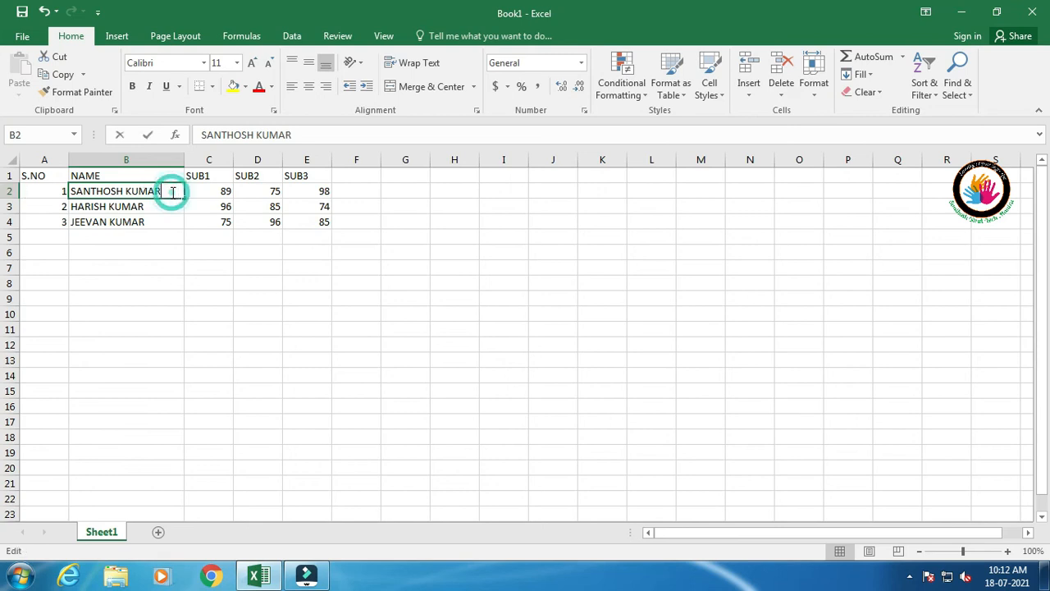
click(72, 190)
text(K.)
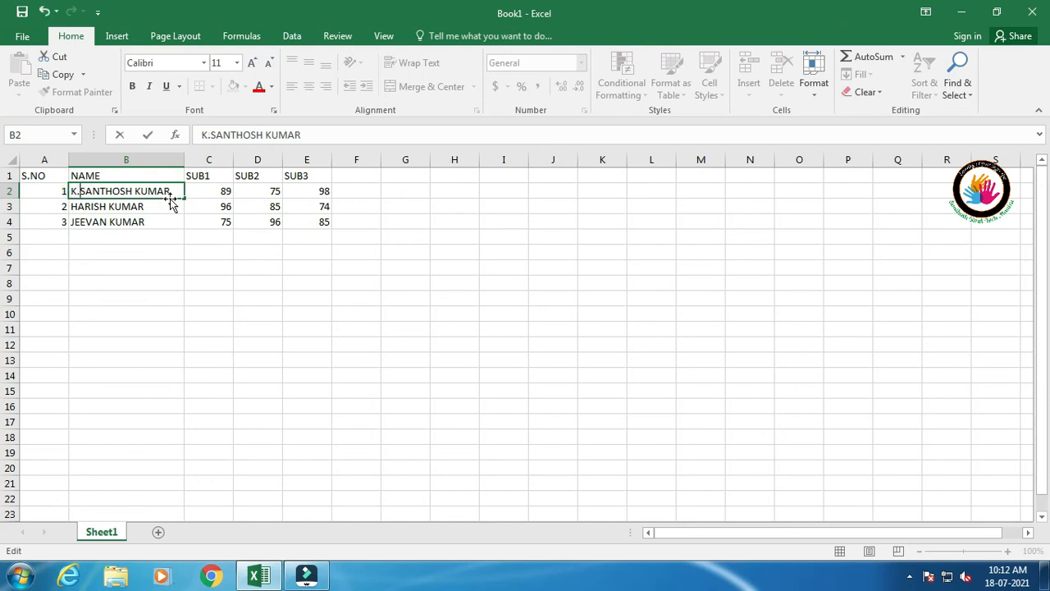
click(153, 209)
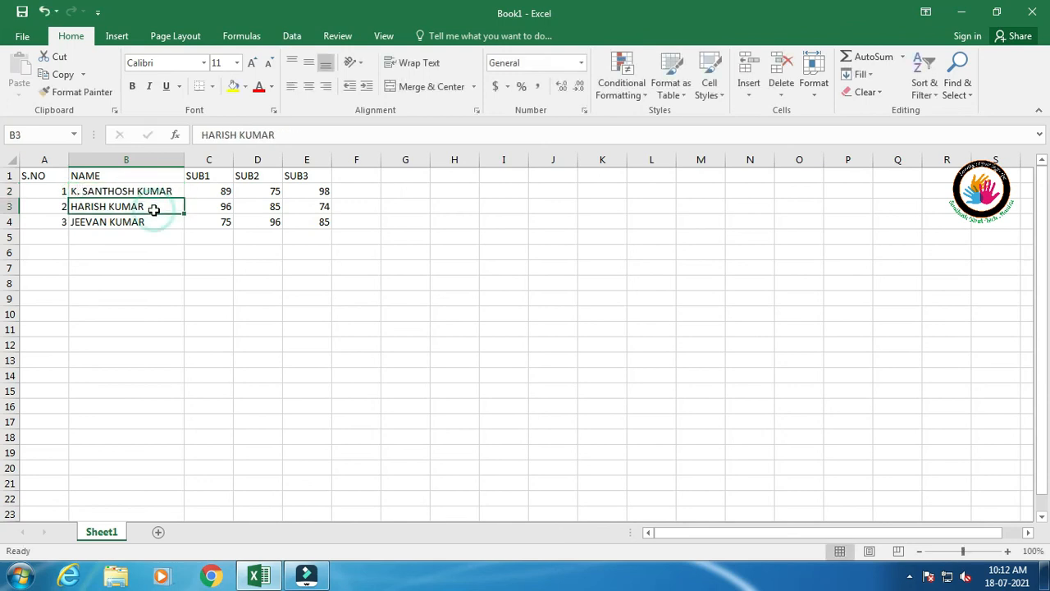
click(203, 131)
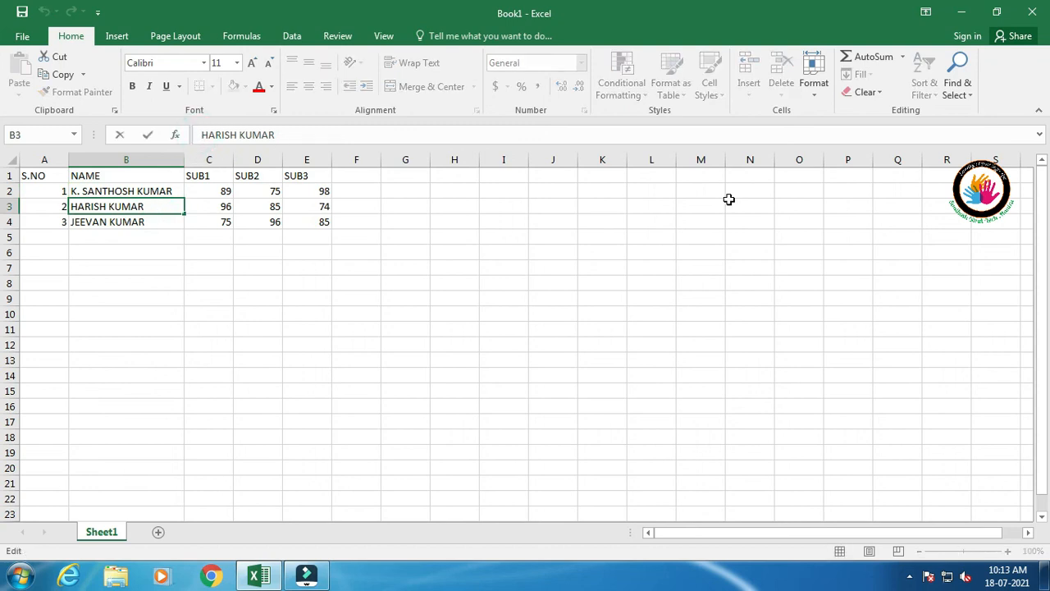
text(G.)
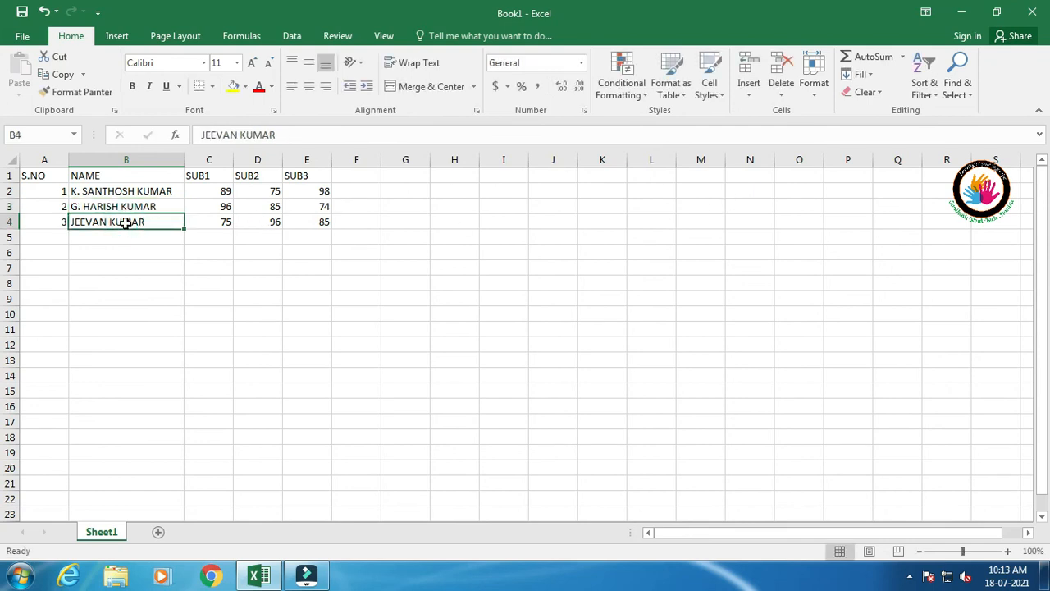
Prefix the third student's name with R. and add a new blank Sheet2.
key(F2)
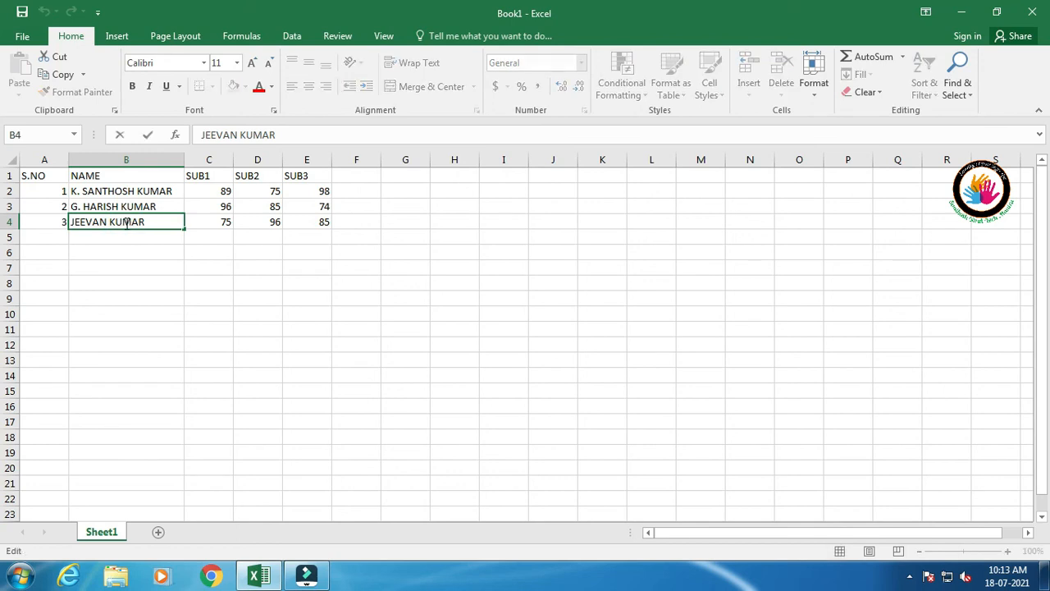
click(70, 221)
text(R.)
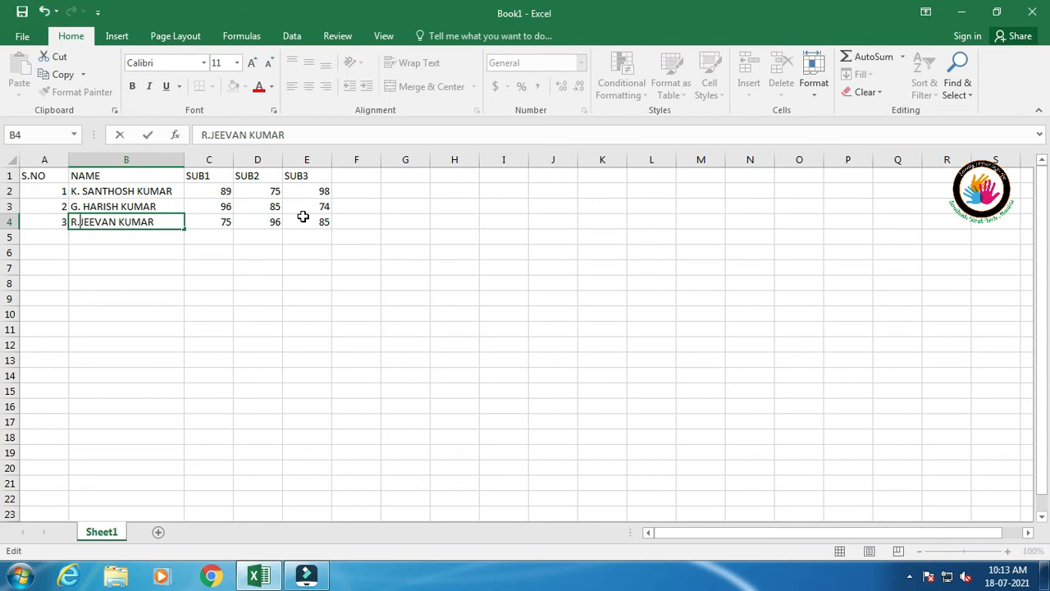
key(Return)
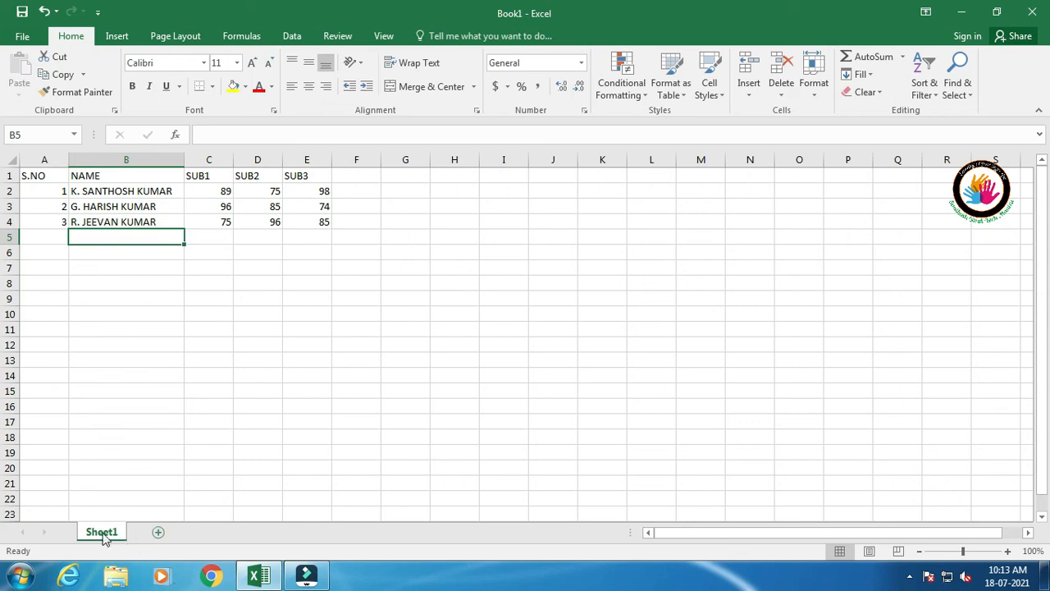
click(159, 532)
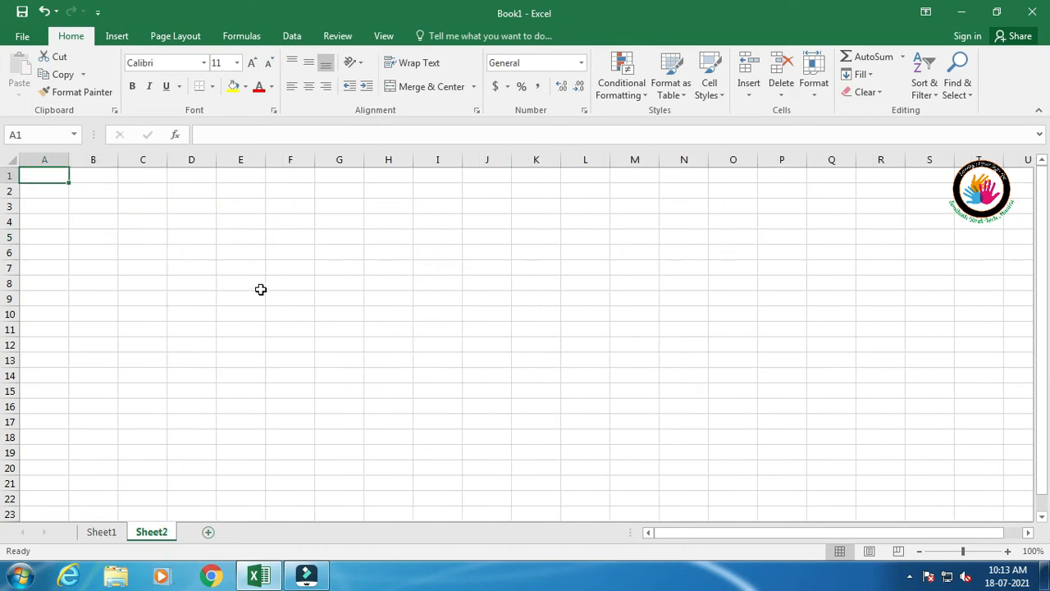